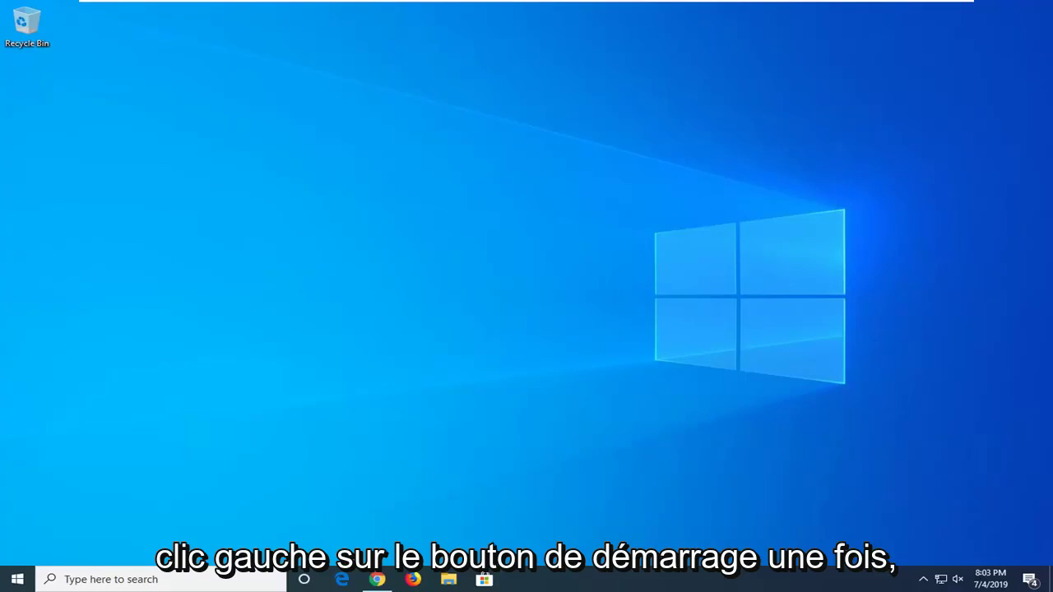
Launch Registry Editor as administrator via a 'regedit' Start search, approving the UAC prompt.
{"action": "left_click", "coordinate": [12, 579]}
{"action": "type", "text": "regedi"}
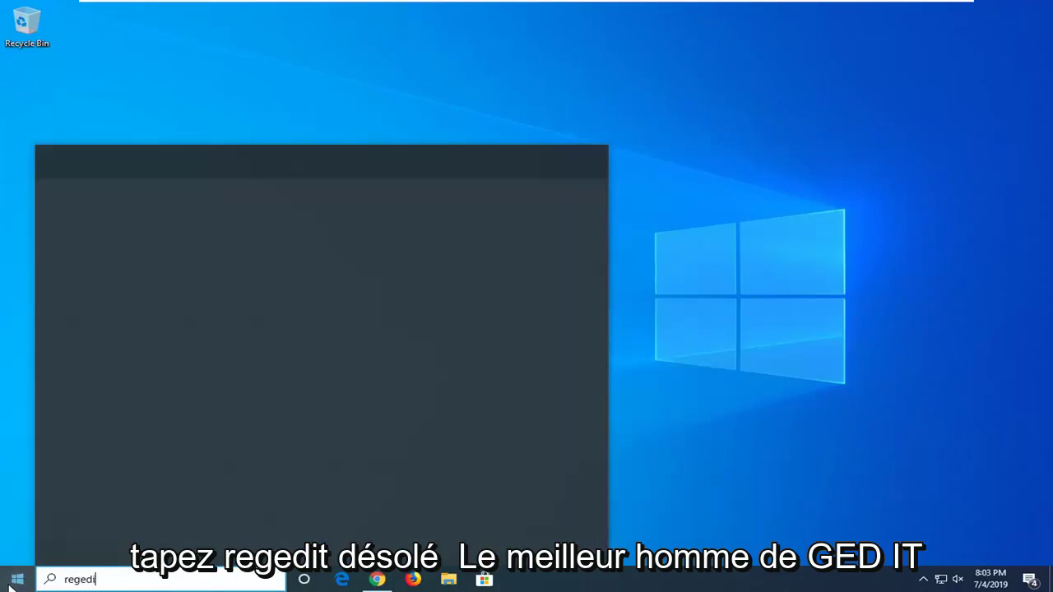
{"action": "type", "text": "t"}
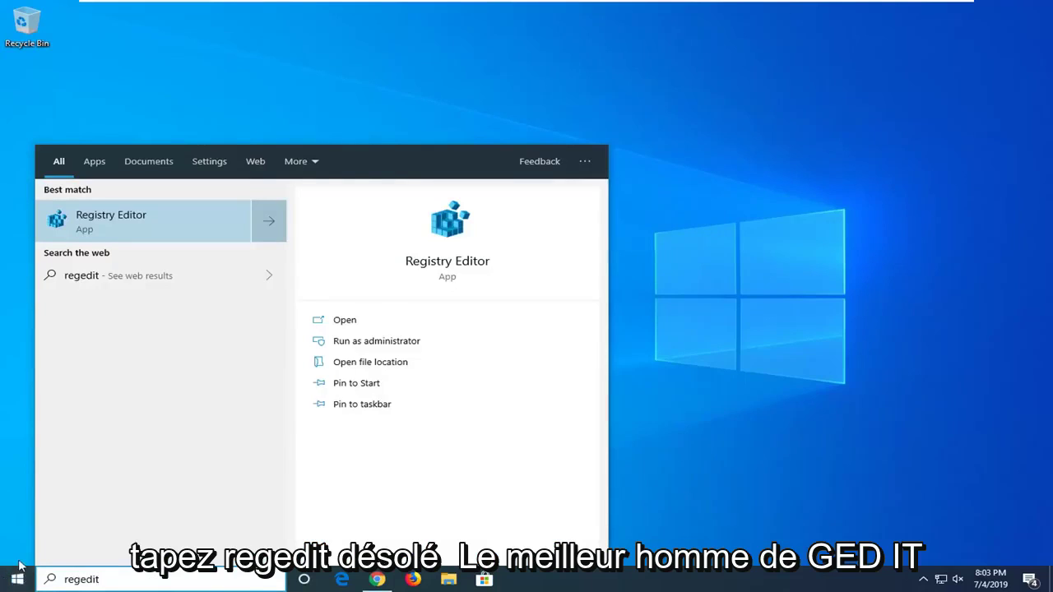
{"action": "right_click", "coordinate": [114, 218]}
{"action": "left_click", "coordinate": [136, 224]}
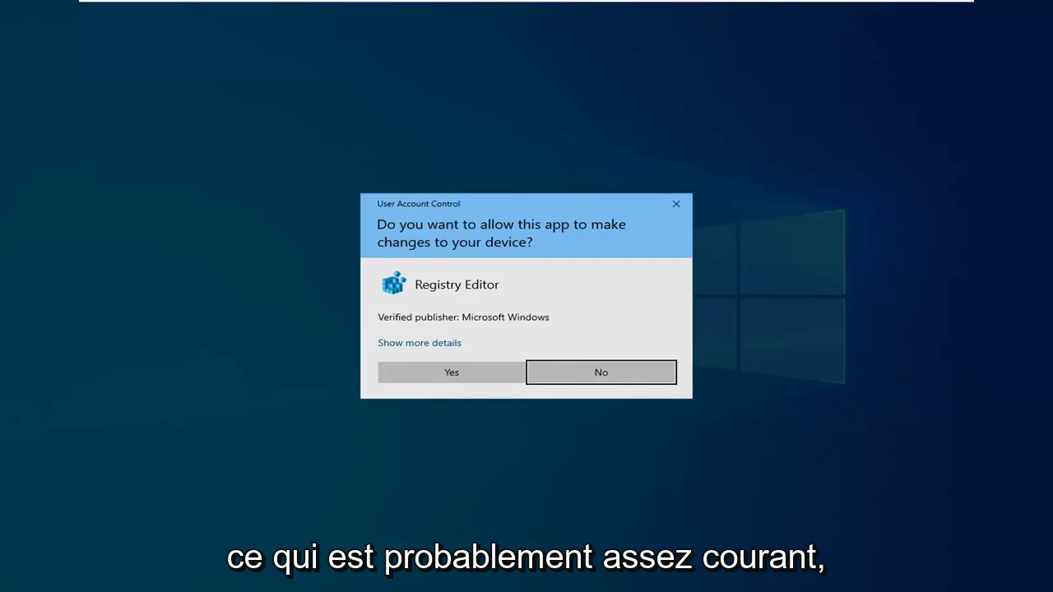
{"action": "left_click", "coordinate": [446, 377]}
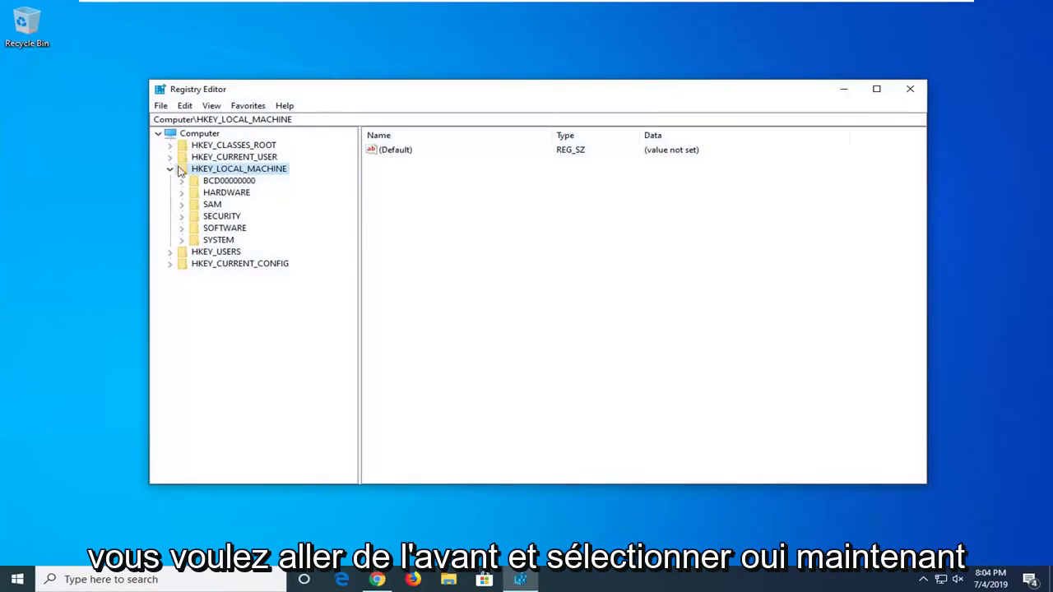
{"action": "left_click", "coordinate": [169, 170]}
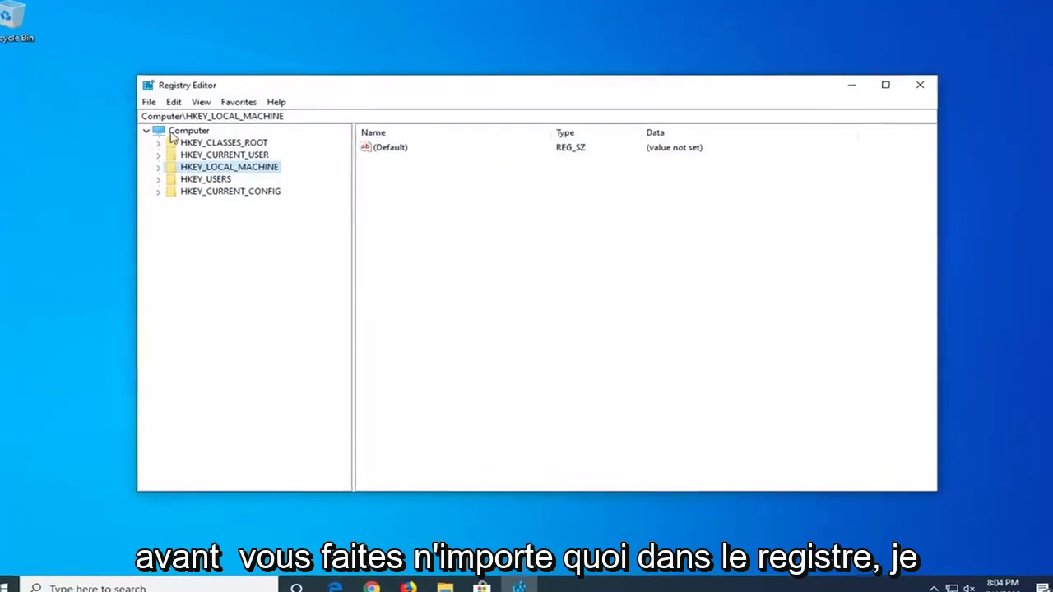
{"action": "left_click", "coordinate": [174, 132]}
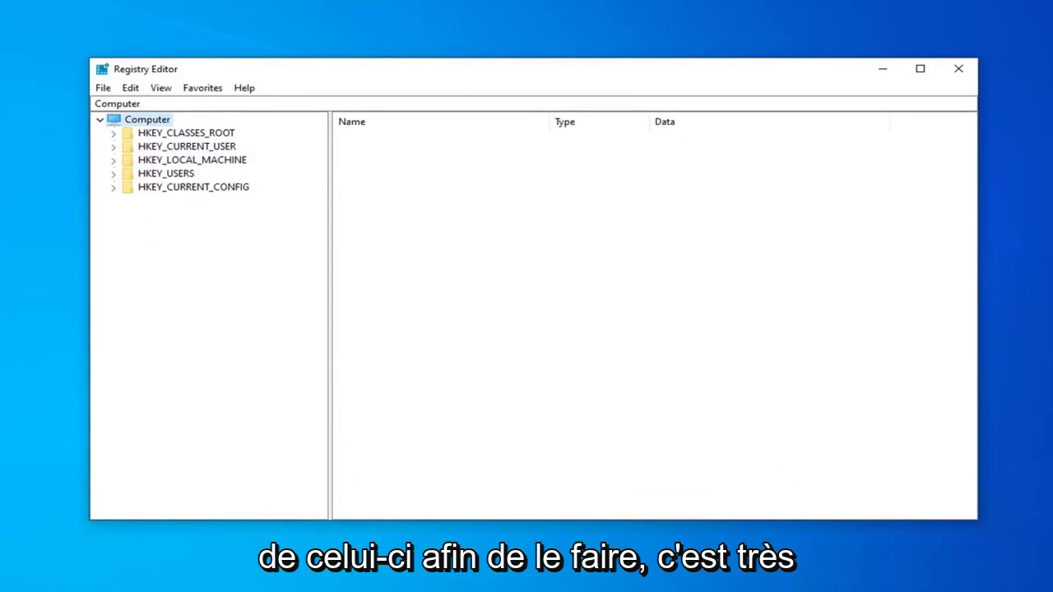
{"action": "left_click", "coordinate": [104, 92]}
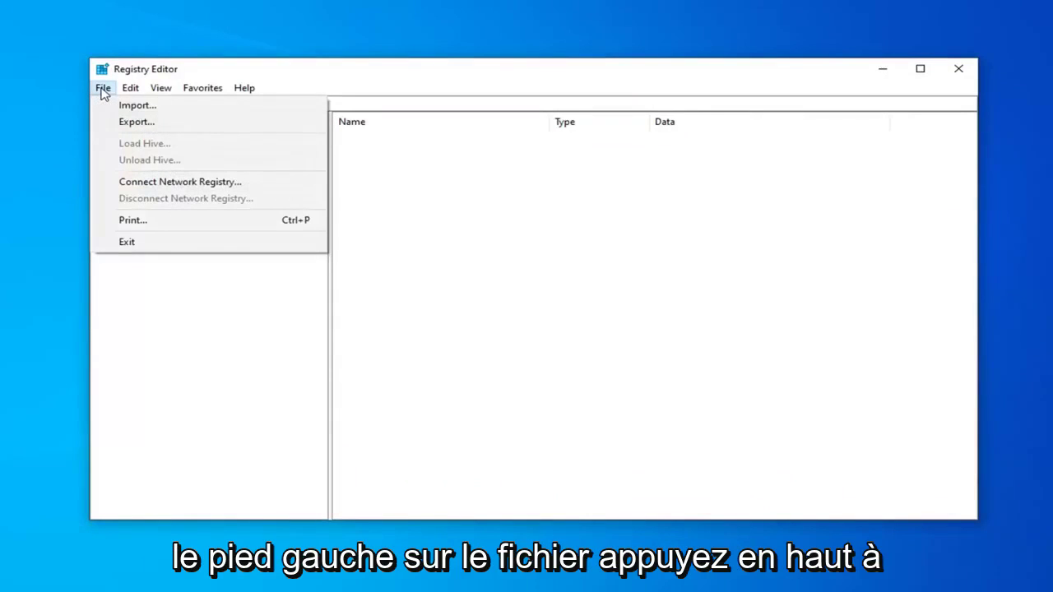
{"action": "left_click", "coordinate": [137, 122]}
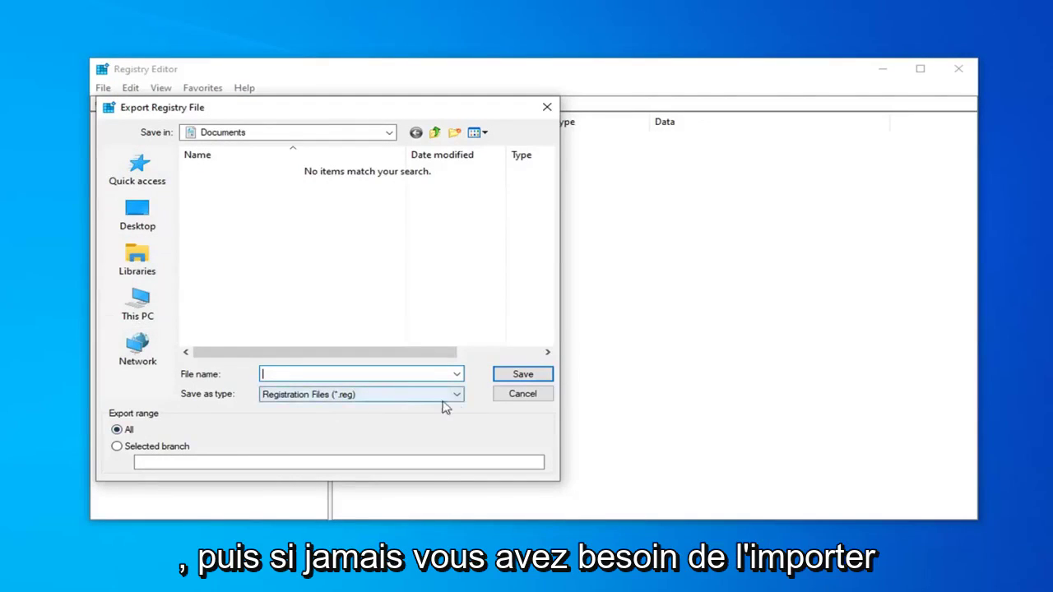
{"action": "left_click", "coordinate": [518, 396]}
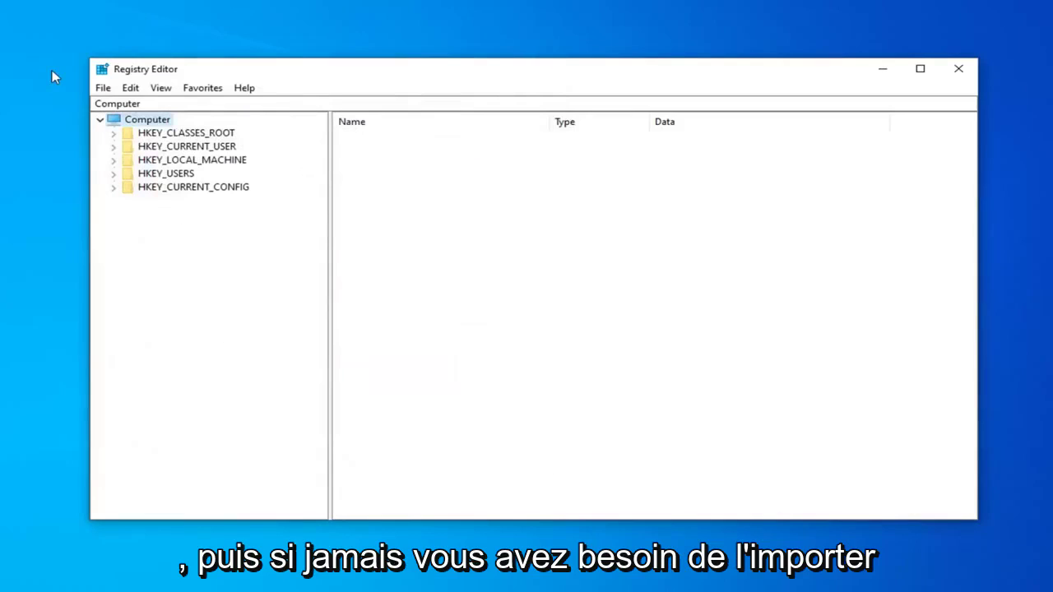
{"action": "left_click", "coordinate": [103, 87]}
{"action": "left_click", "coordinate": [108, 104]}
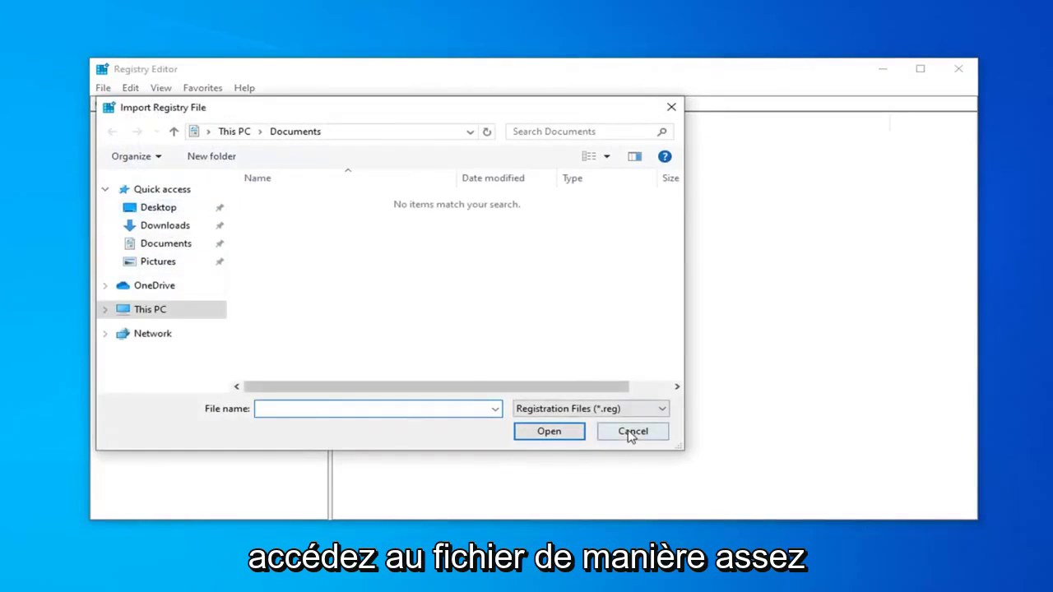
{"action": "left_click", "coordinate": [629, 435]}
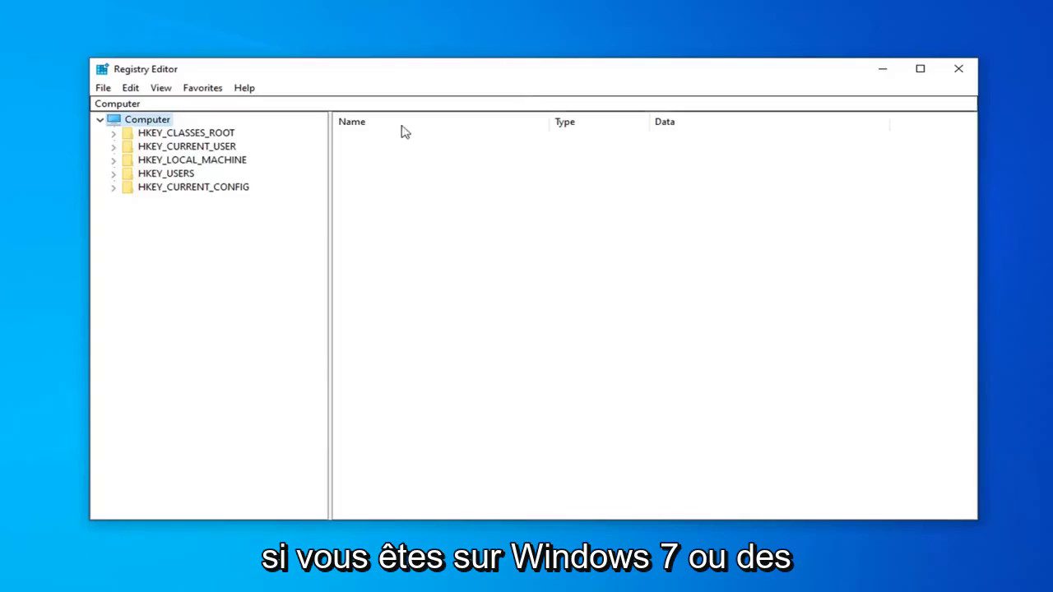
Select HKEY_CURRENT_USER and expand it to list subkeys like AppEvents, Software and System.
{"action": "left_click", "coordinate": [166, 147]}
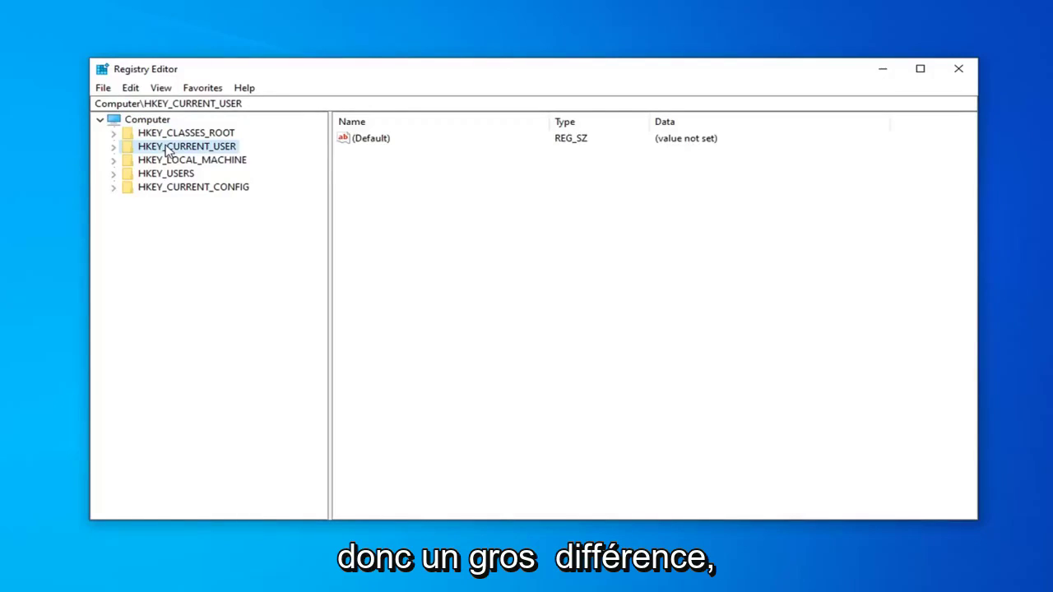
{"action": "double_click", "coordinate": [168, 150]}
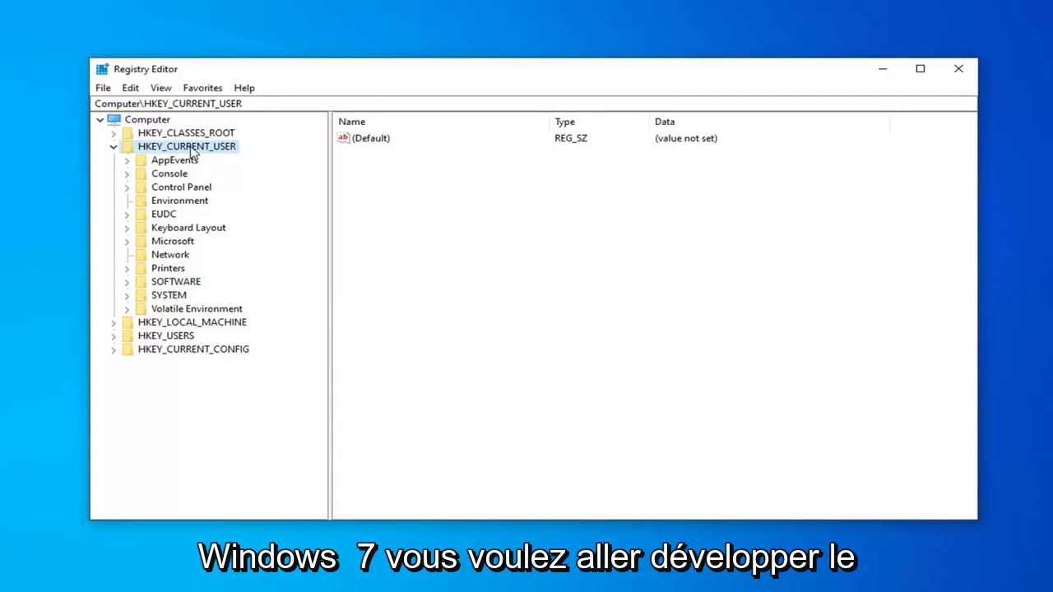
Expand HKEY_CURRENT_USER\SOFTWARE and its Microsoft key to list Microsoft's subkeys.
{"action": "left_click", "coordinate": [177, 284]}
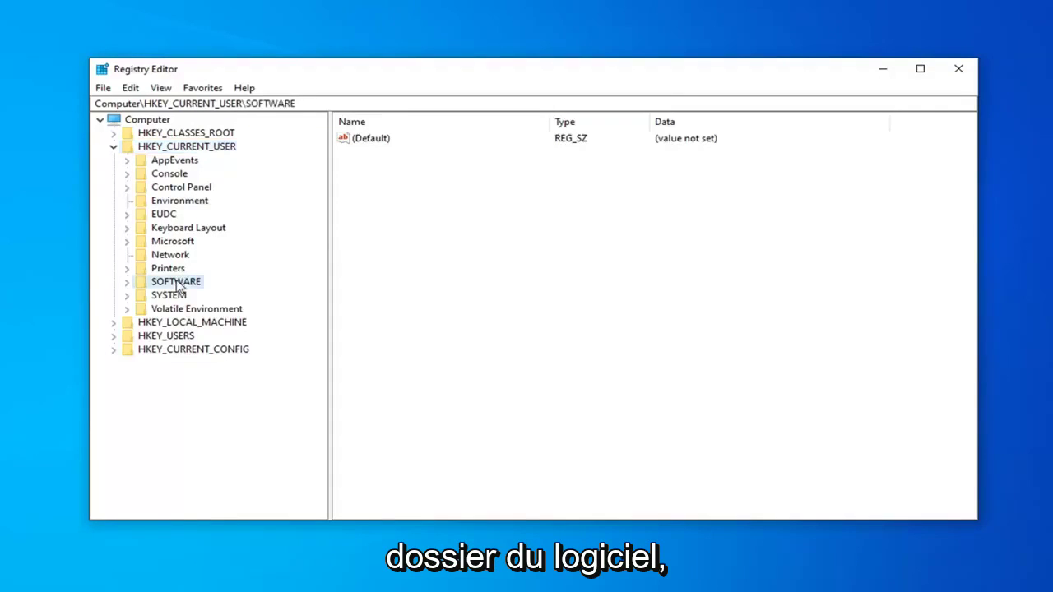
{"action": "left_click", "coordinate": [128, 282]}
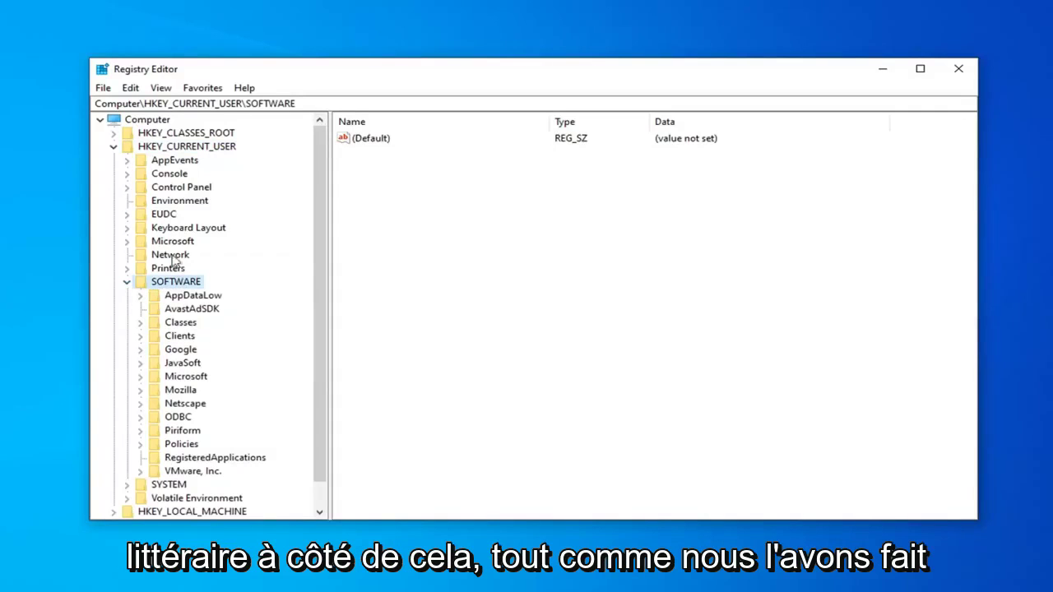
{"action": "left_click", "coordinate": [140, 376]}
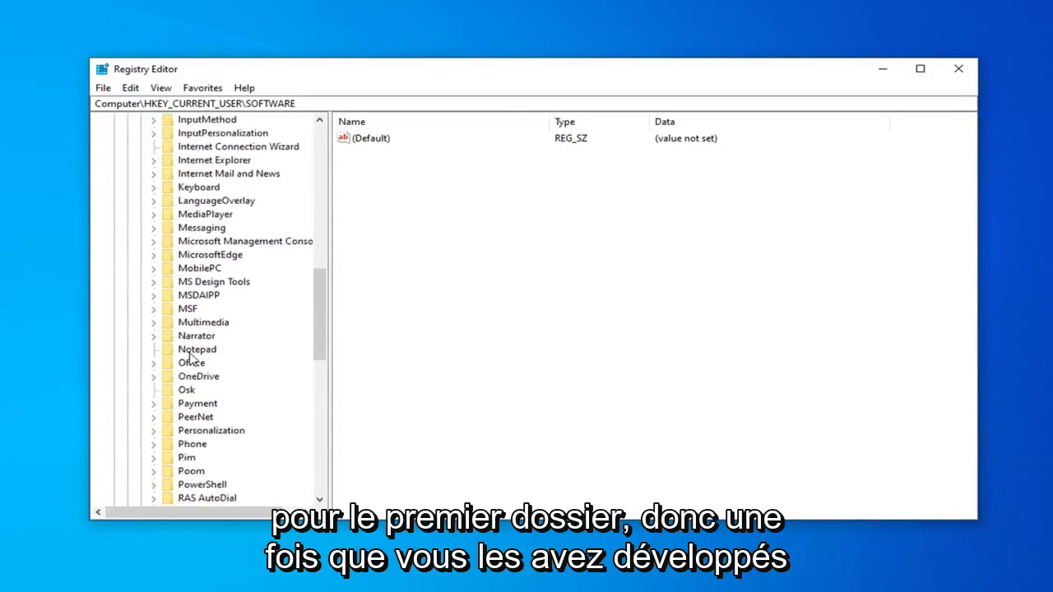
{"action": "scroll", "coordinate": [191, 359], "scroll_direction": "up", "scroll_amount": 8}
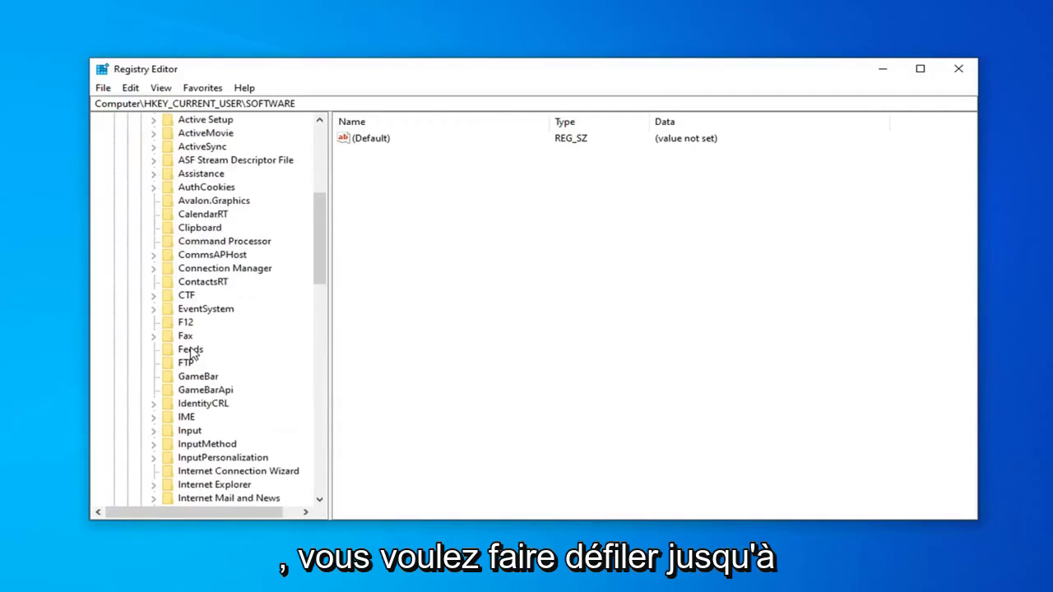
{"action": "scroll", "coordinate": [191, 352], "scroll_direction": "down", "scroll_amount": 4}
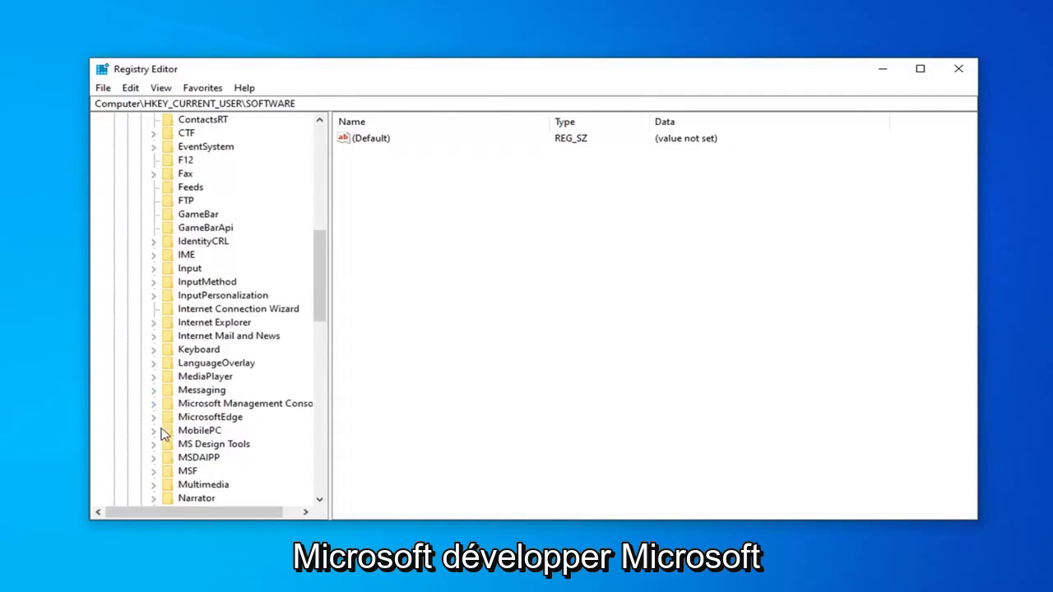
{"action": "key", "text": "m"}
{"action": "scroll", "coordinate": [186, 284], "scroll_direction": "up", "scroll_amount": 3}
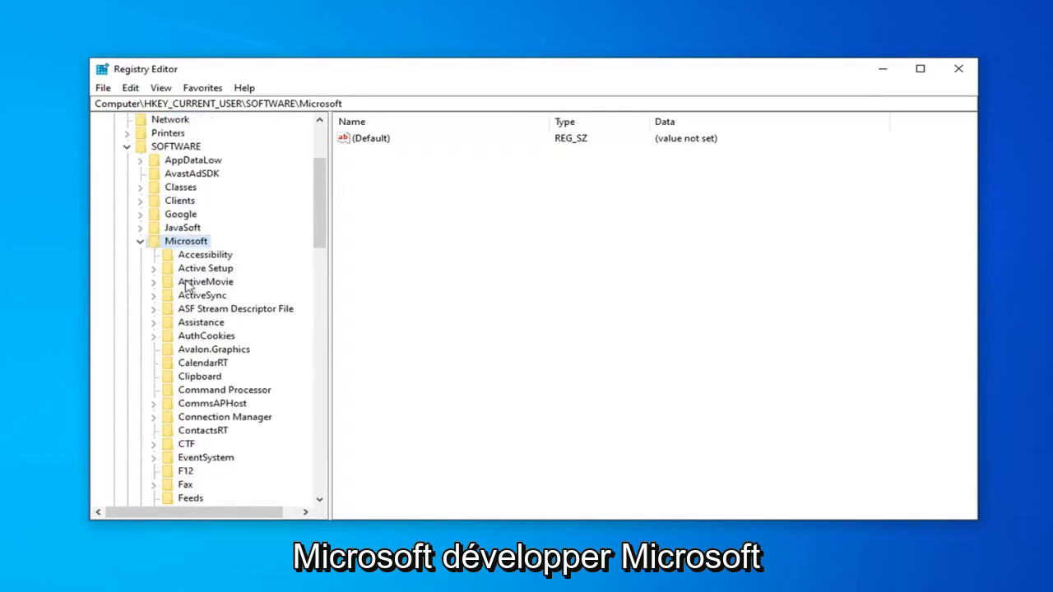
{"action": "left_click", "coordinate": [140, 242]}
{"action": "left_click", "coordinate": [142, 347]}
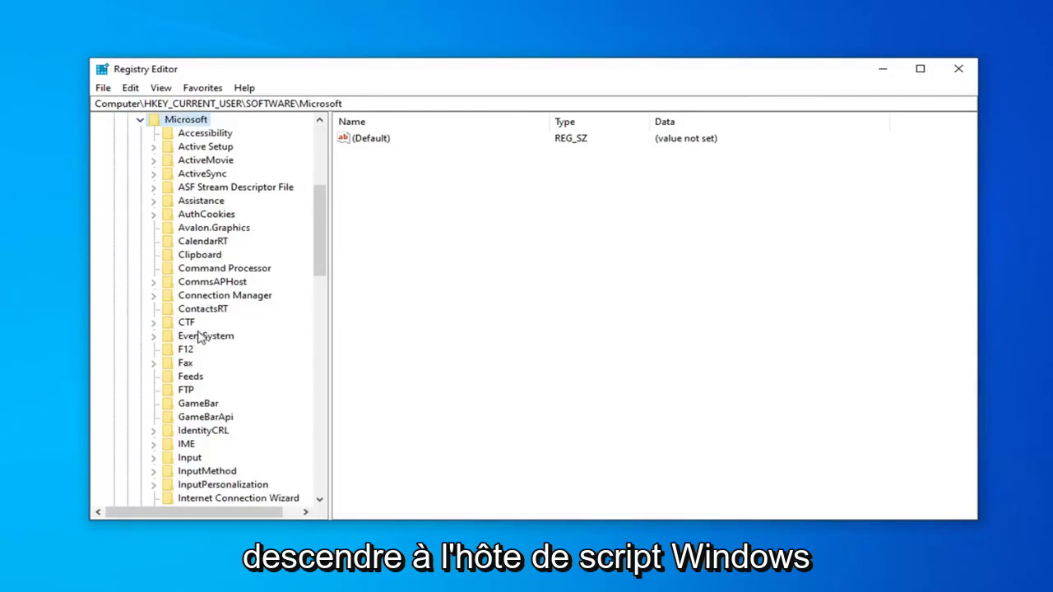
Scroll down to Windows Script Host and expand it to reveal its Settings subkey.
{"action": "scroll", "coordinate": [201, 337], "scroll_direction": "down", "scroll_amount": 2}
{"action": "scroll", "coordinate": [228, 305], "scroll_direction": "down", "scroll_amount": 5}
{"action": "scroll", "coordinate": [266, 307], "scroll_direction": "down", "scroll_amount": 7}
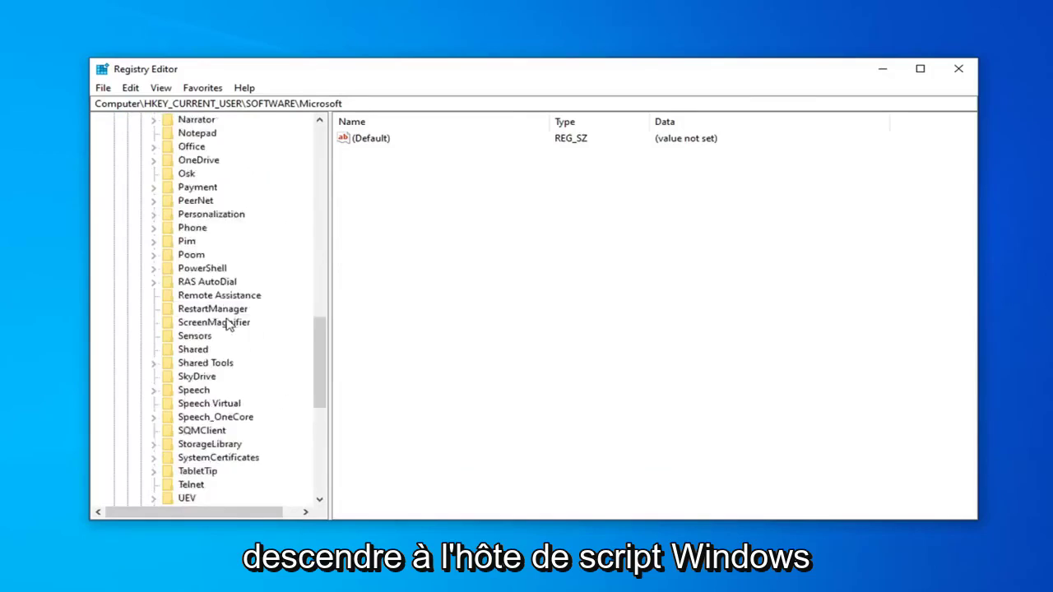
{"action": "scroll", "coordinate": [266, 322], "scroll_direction": "down", "scroll_amount": 3}
{"action": "scroll", "coordinate": [225, 329], "scroll_direction": "down", "scroll_amount": 2}
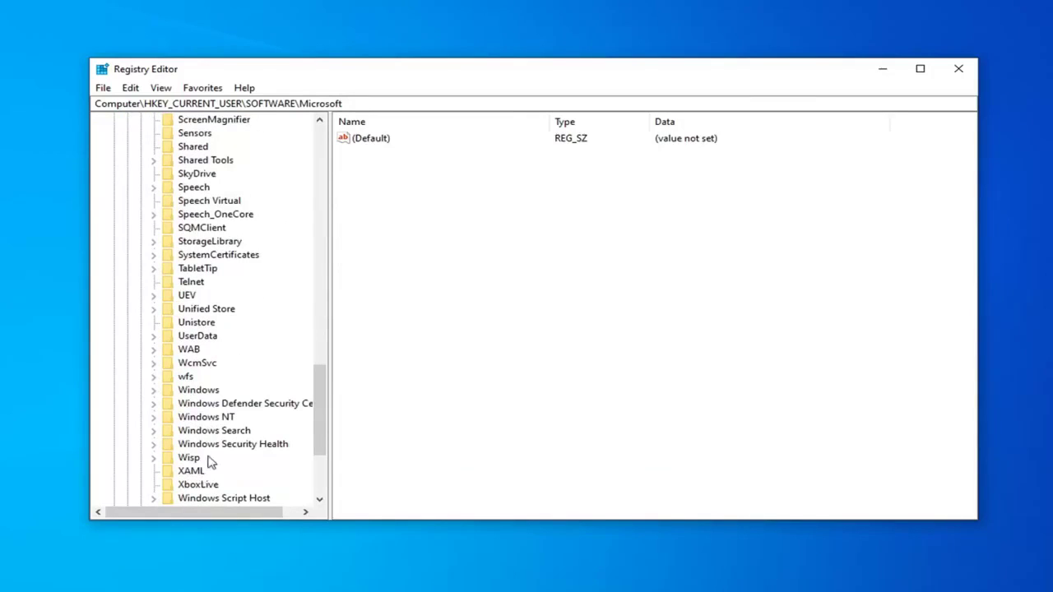
{"action": "scroll", "coordinate": [211, 444], "scroll_direction": "down", "scroll_amount": 1}
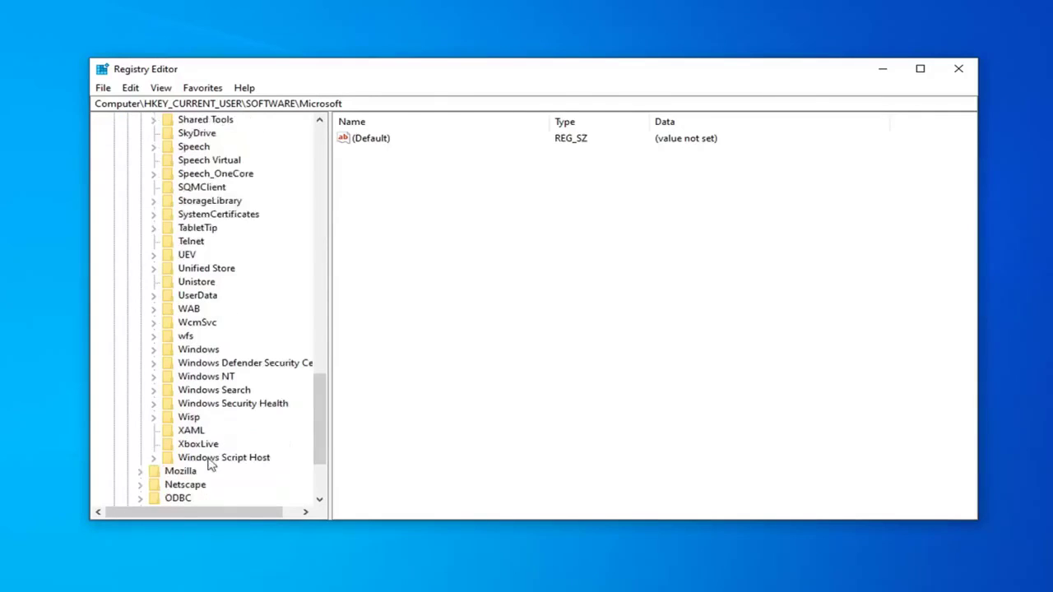
{"action": "left_click", "coordinate": [208, 460]}
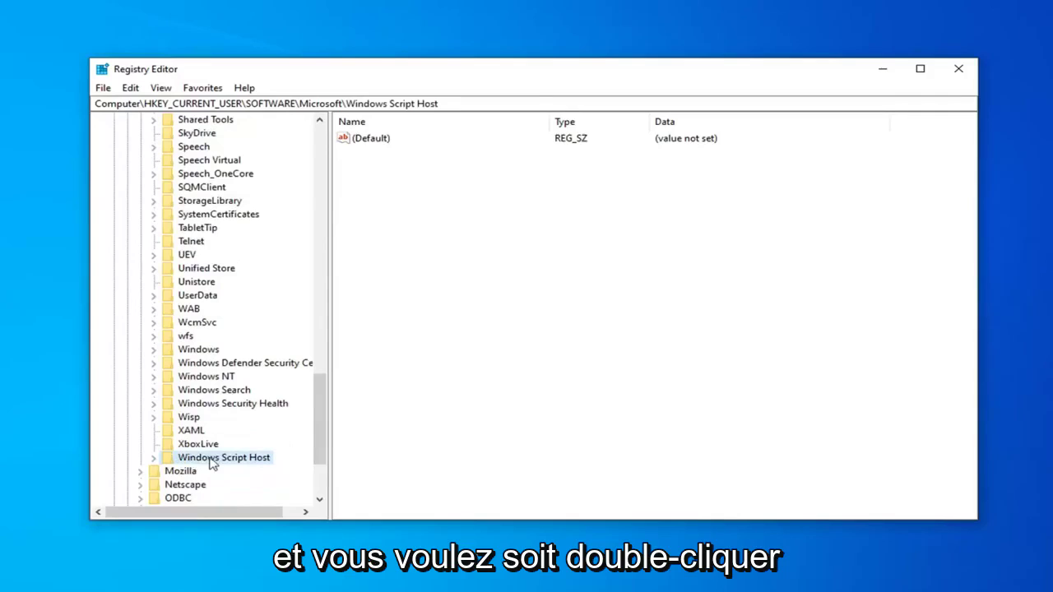
{"action": "double_click", "coordinate": [211, 459]}
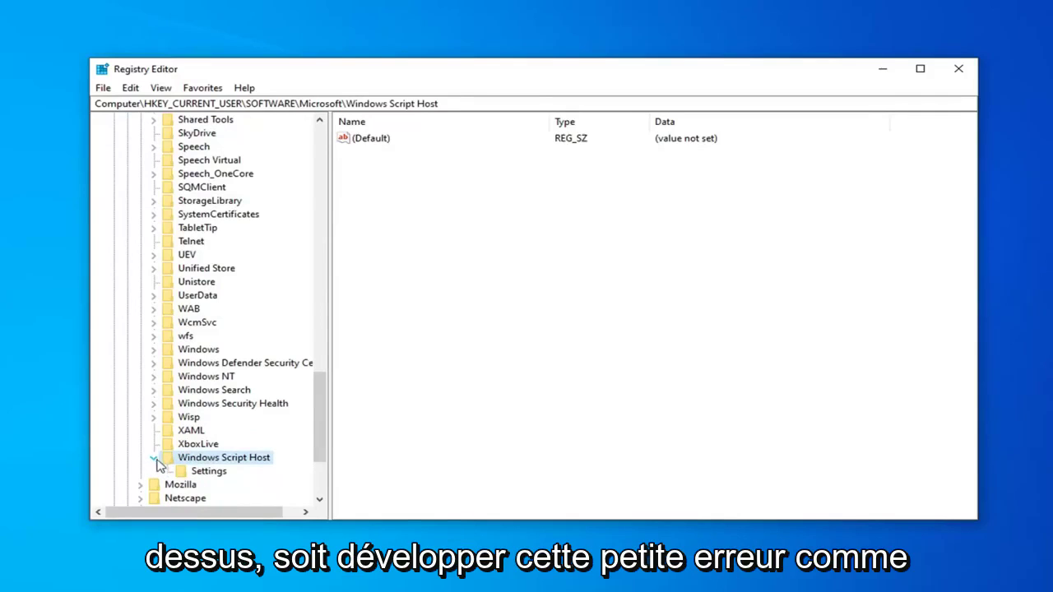
Select the Settings key and create a DWORD (32-bit) value named 'Enabled'.
{"action": "left_click", "coordinate": [199, 477]}
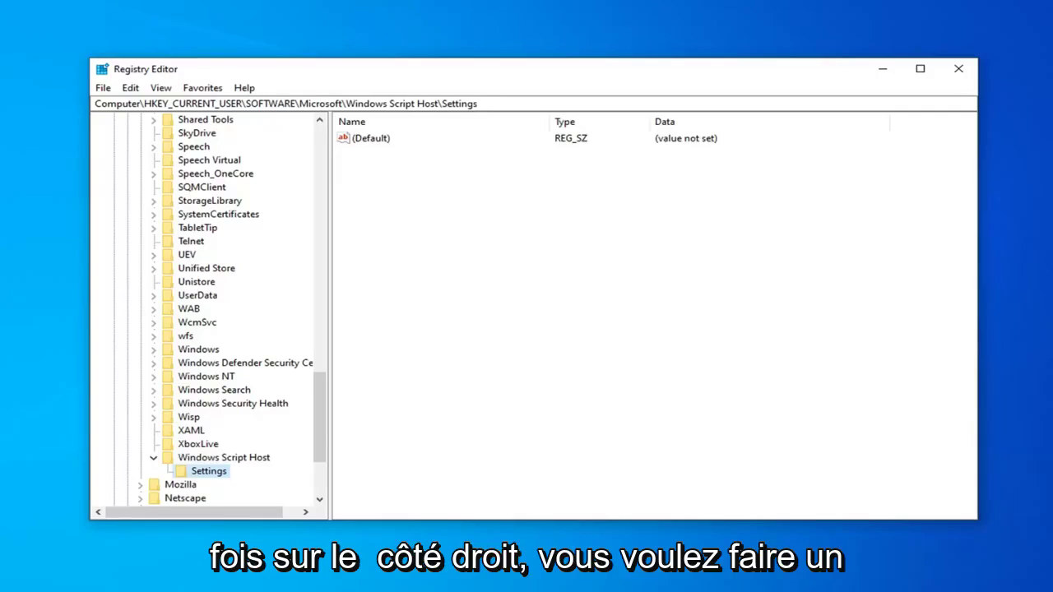
{"action": "right_click", "coordinate": [377, 186]}
{"action": "mouse_move", "coordinate": [419, 195]}
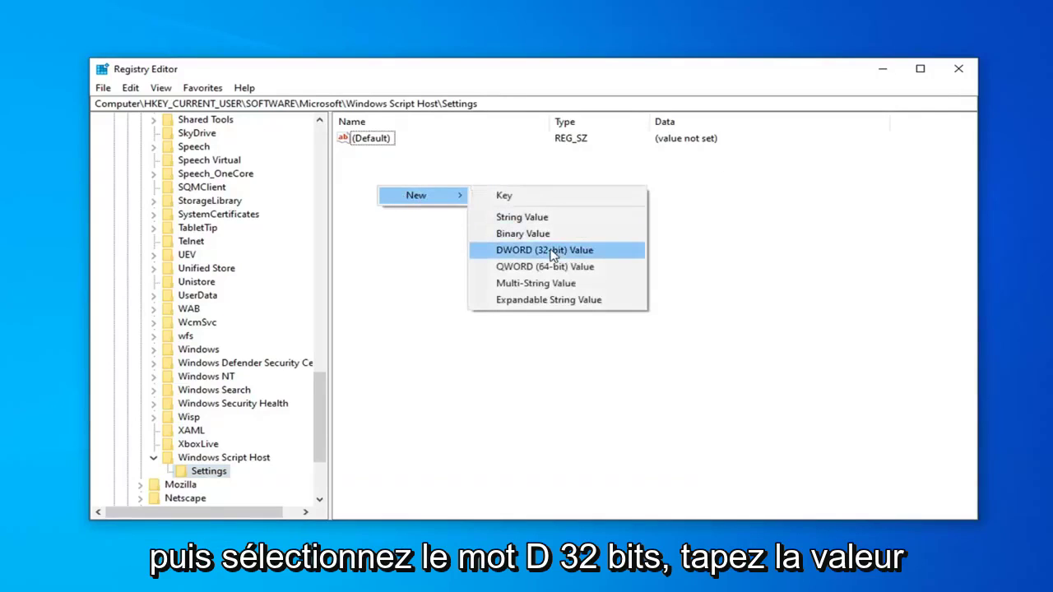
{"action": "left_click", "coordinate": [550, 252]}
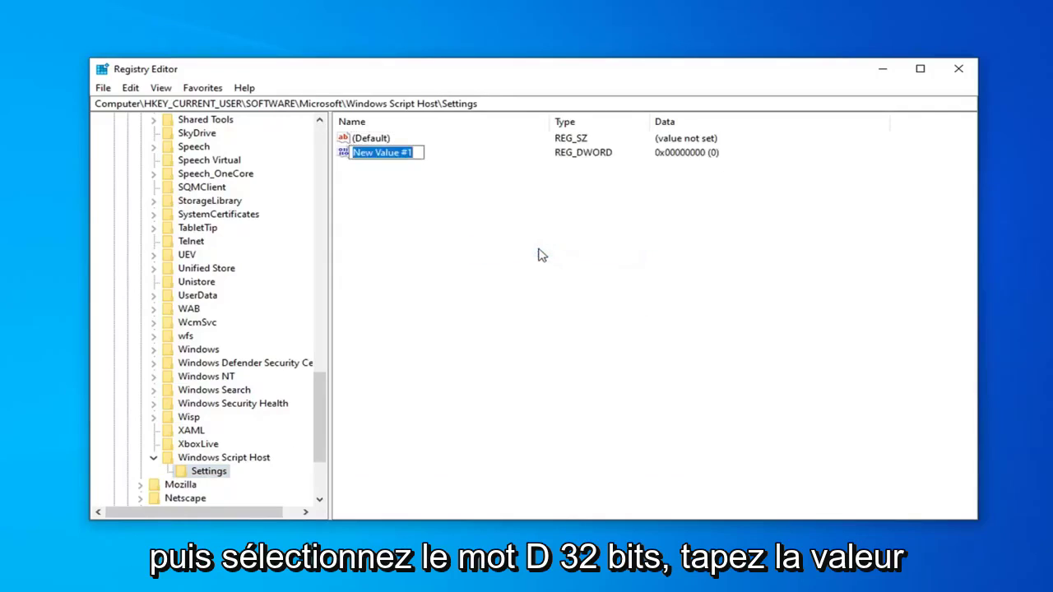
{"action": "type", "text": "En"}
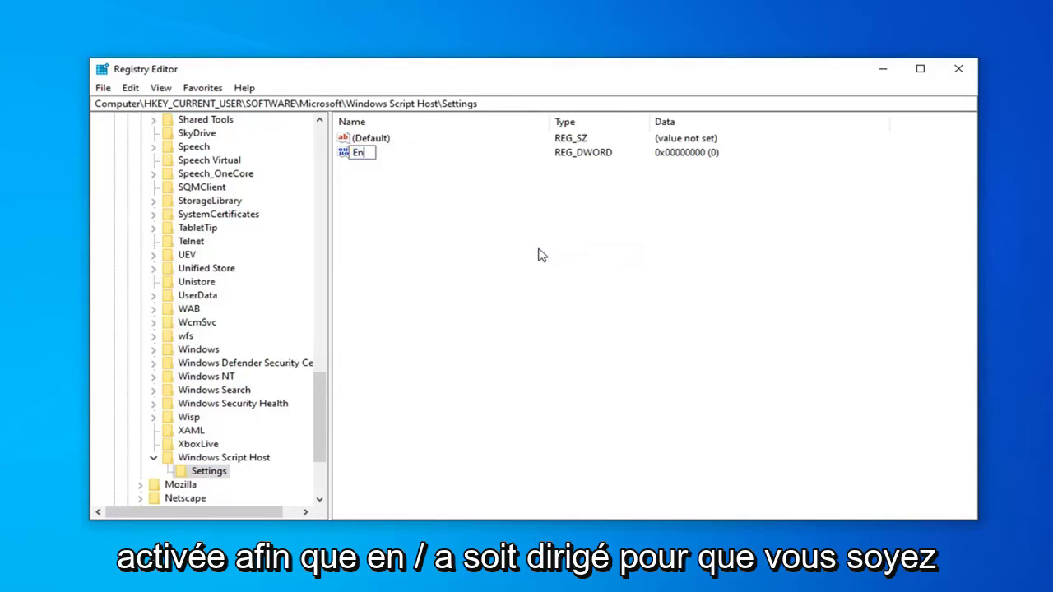
{"action": "type", "text": "abl"}
{"action": "type", "text": "ed"}
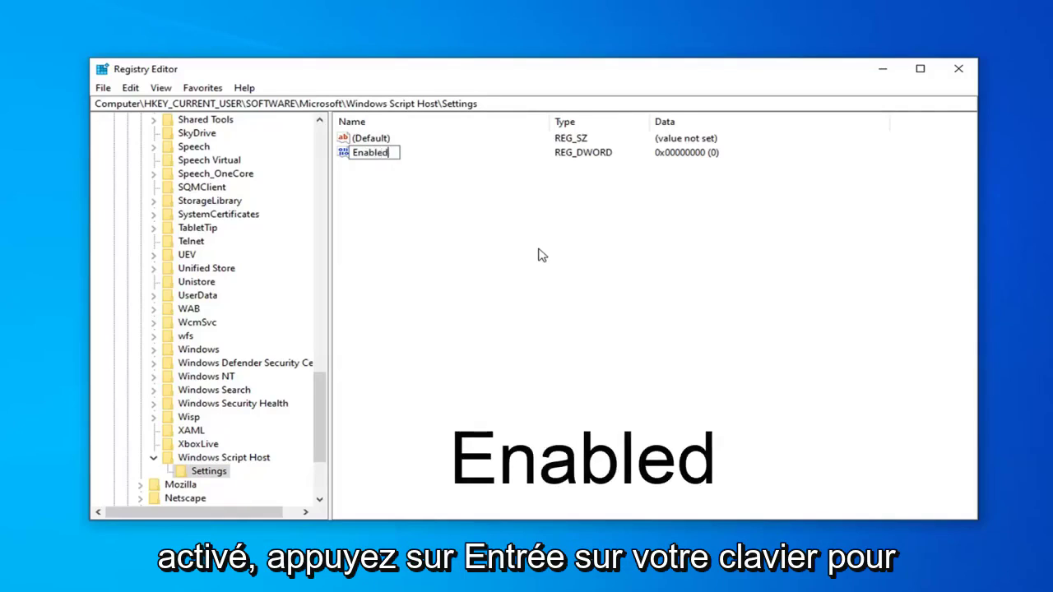
{"action": "key", "text": "Return"}
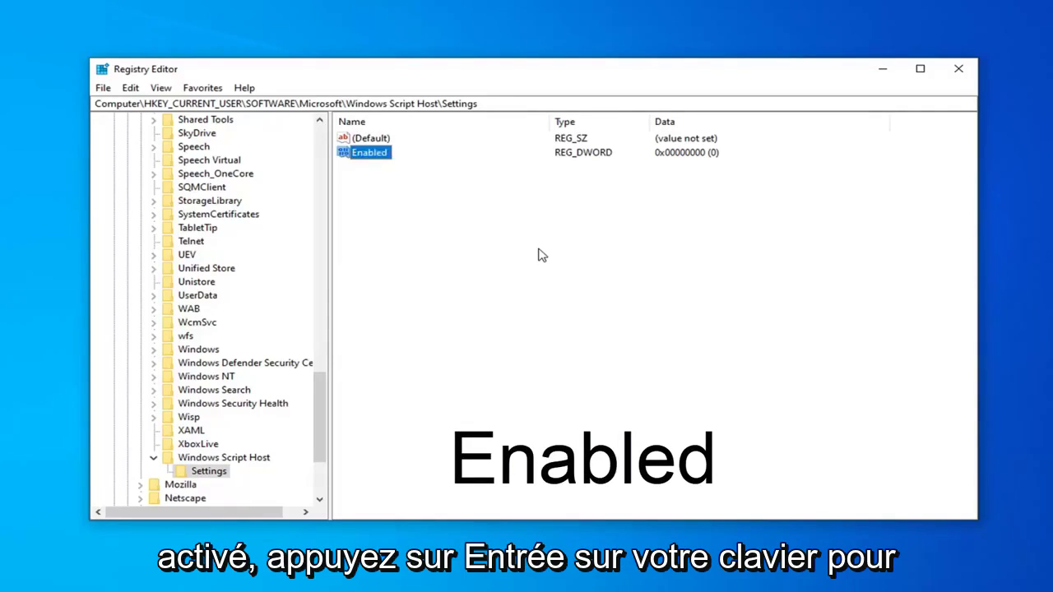
Edit the Enabled DWORD, replacing its value data 0 with 1.
{"action": "double_click", "coordinate": [369, 154]}
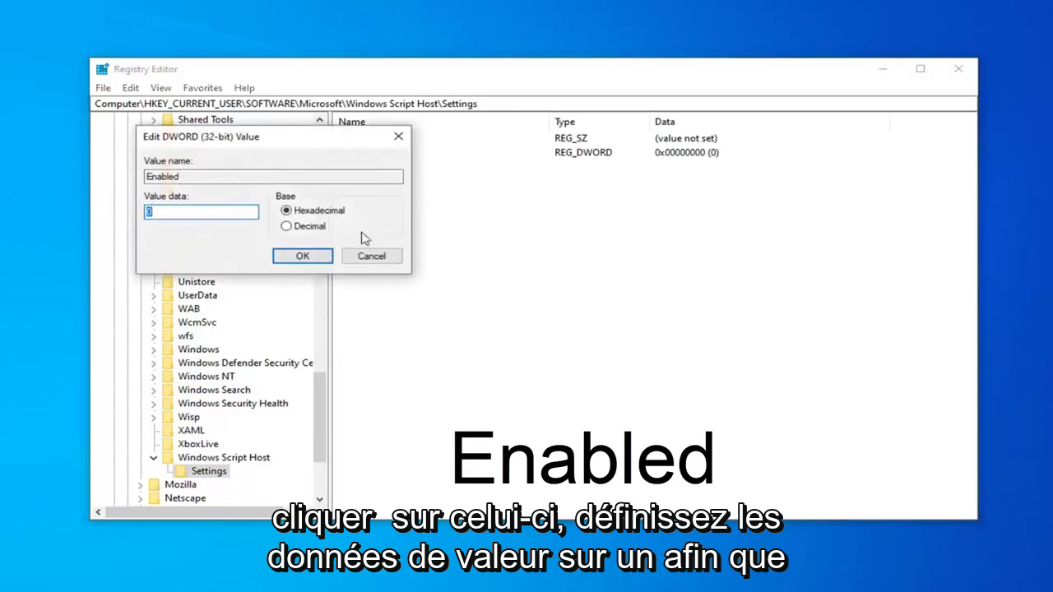
{"action": "left_click_drag", "start_coordinate": [286, 137], "coordinate": [485, 159]}
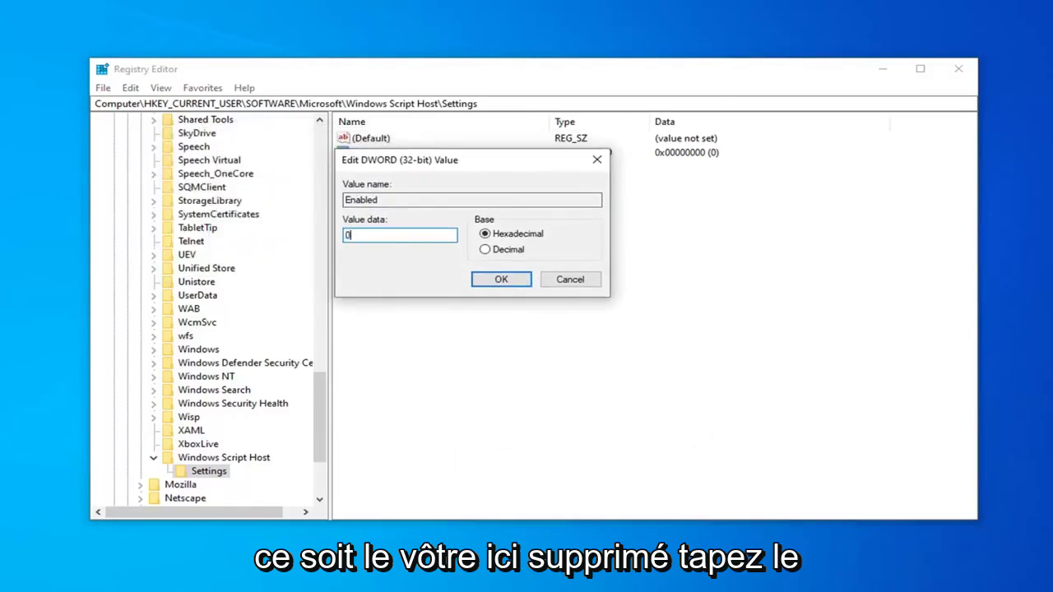
{"action": "key", "text": "BackSpace"}
{"action": "type", "text": "1"}
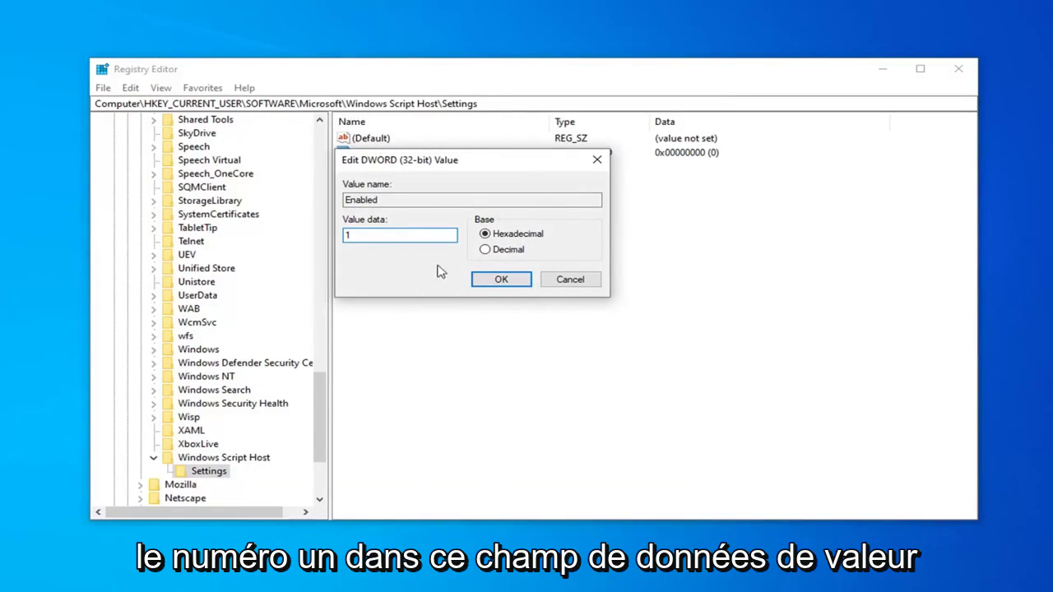
{"action": "left_click", "coordinate": [504, 281]}
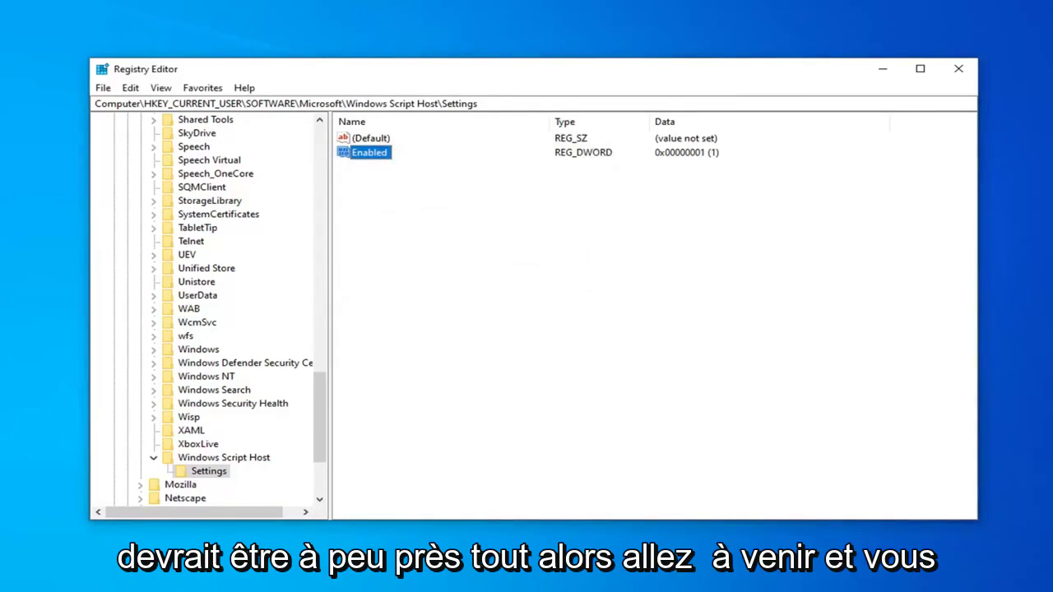
Collapse Windows Script Host, Microsoft, SOFTWARE and HKEY_CURRENT_USER, then close Registry Editor.
{"action": "left_click", "coordinate": [154, 457]}
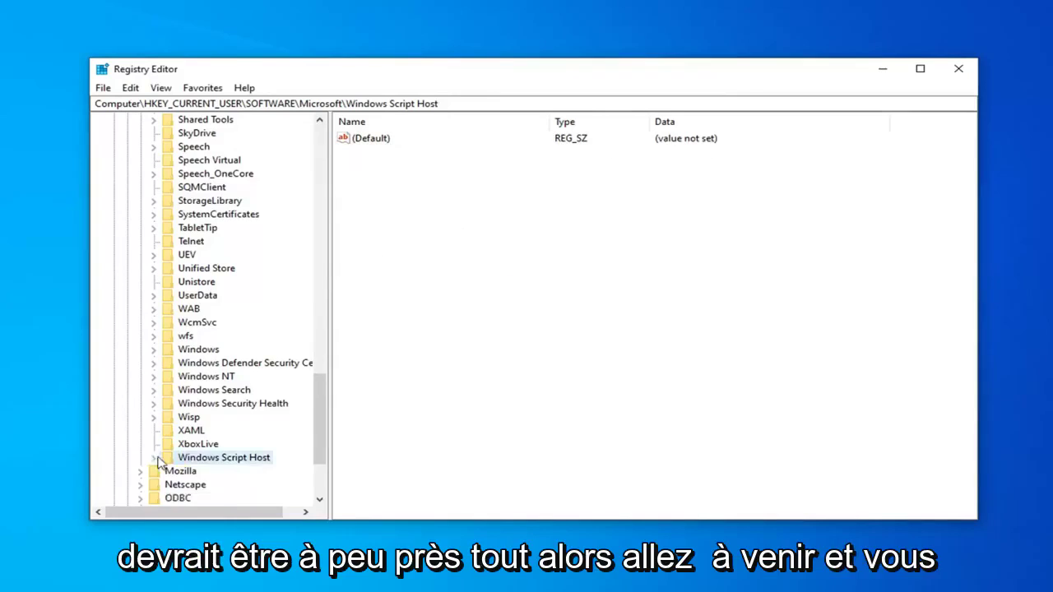
{"action": "scroll", "coordinate": [145, 362], "scroll_direction": "up", "scroll_amount": 12}
{"action": "scroll", "coordinate": [145, 369], "scroll_direction": "up", "scroll_amount": 10}
{"action": "left_click", "coordinate": [140, 376]}
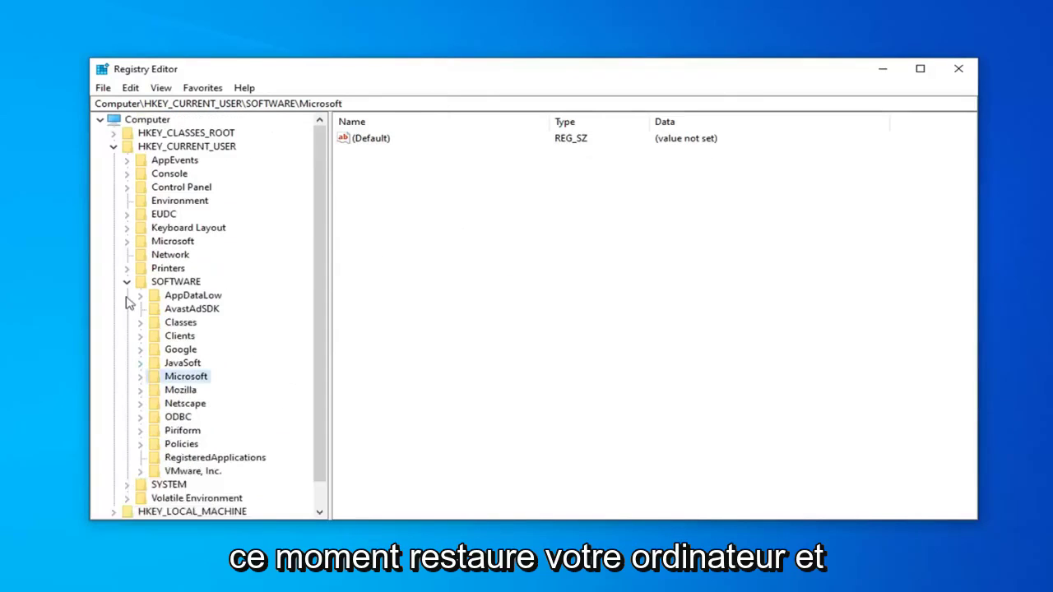
{"action": "left_click", "coordinate": [127, 282]}
{"action": "left_click", "coordinate": [113, 146]}
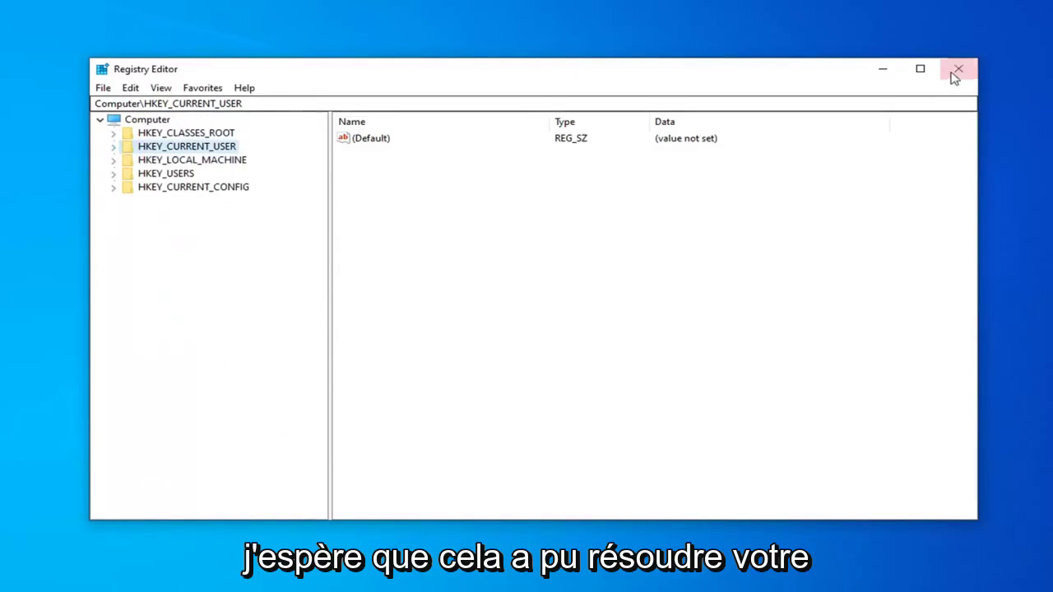
{"action": "key", "text": "Left"}
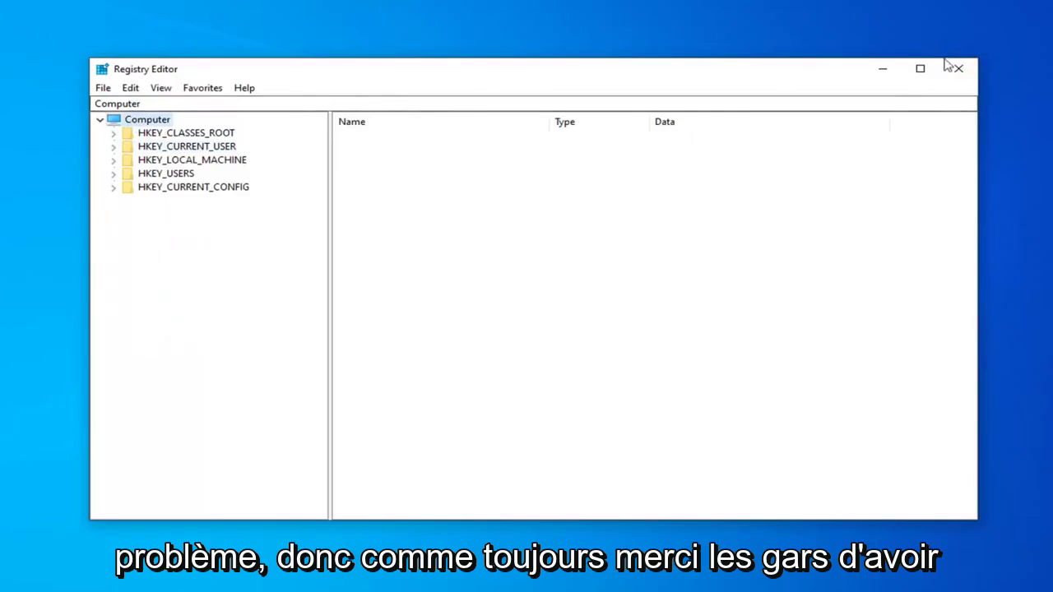
{"action": "left_click", "coordinate": [957, 68]}
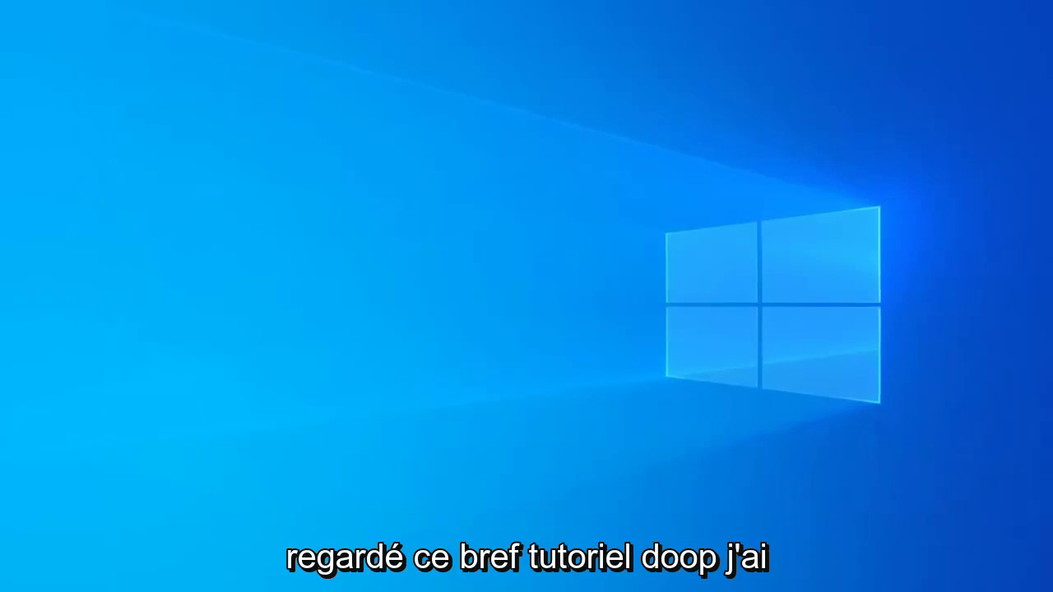